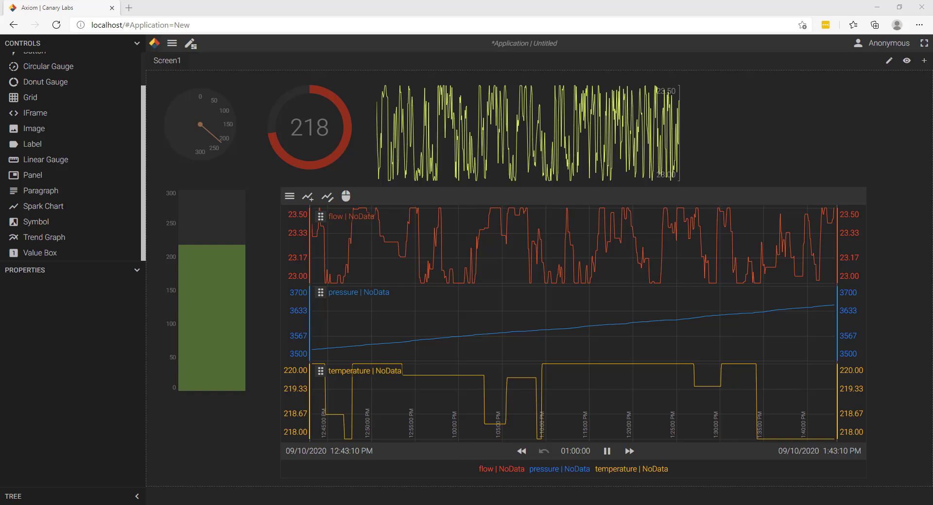
Delete the trend graph, linear gauge, circular gauge, donut gauge and spark chart from Screen1 together
{"action": "left_click", "coordinate": [390, 196]}
{"action": "left_click", "coordinate": [209, 206], "text": "ctrl"}
{"action": "left_click", "coordinate": [198, 122], "text": "ctrl"}
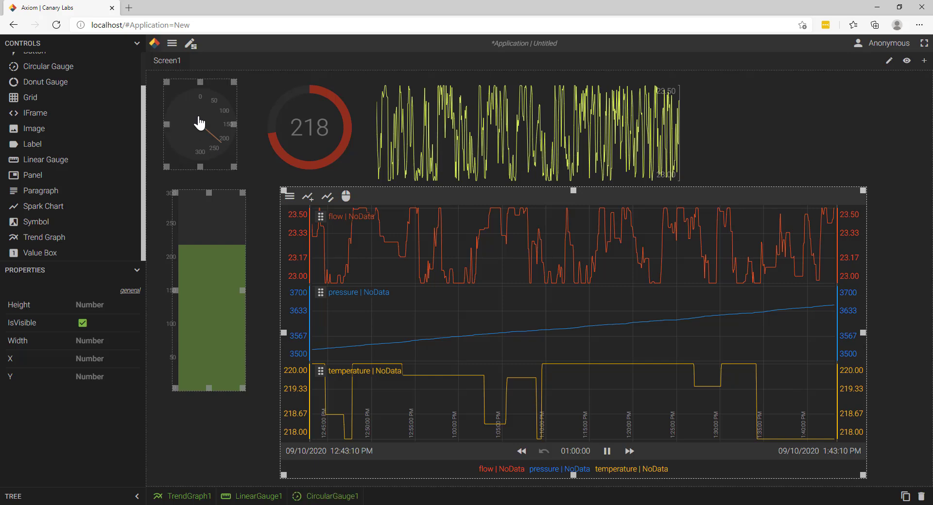
{"action": "left_click", "coordinate": [298, 122], "text": "ctrl"}
{"action": "left_click", "coordinate": [452, 142], "text": "ctrl"}
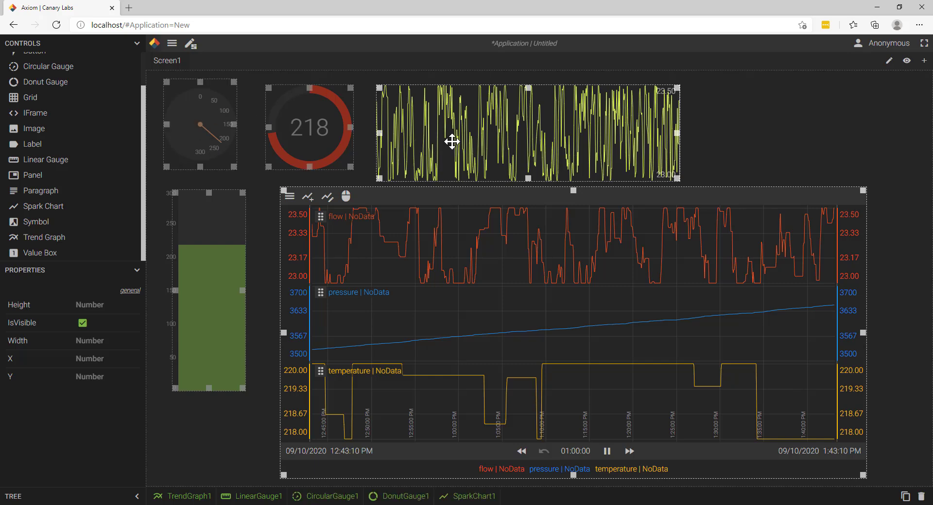
{"action": "left_click", "coordinate": [921, 496]}
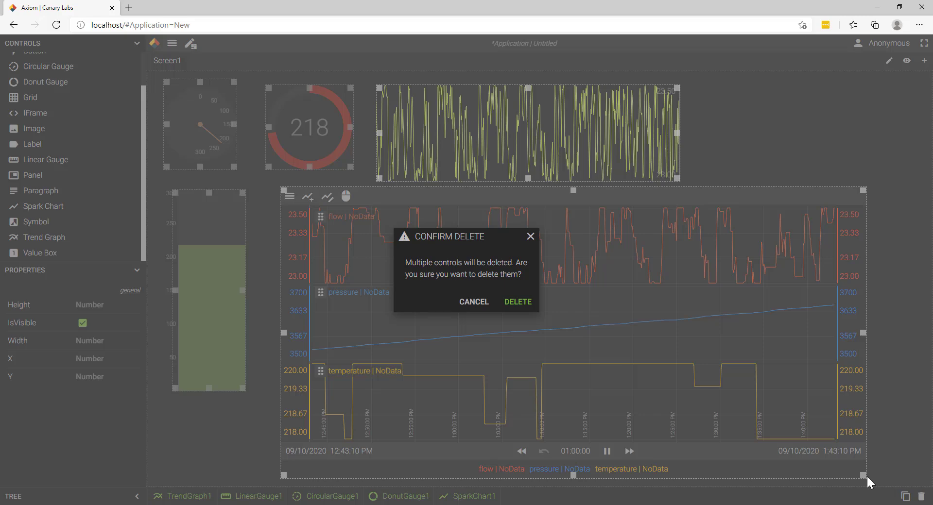
{"action": "left_click", "coordinate": [526, 313]}
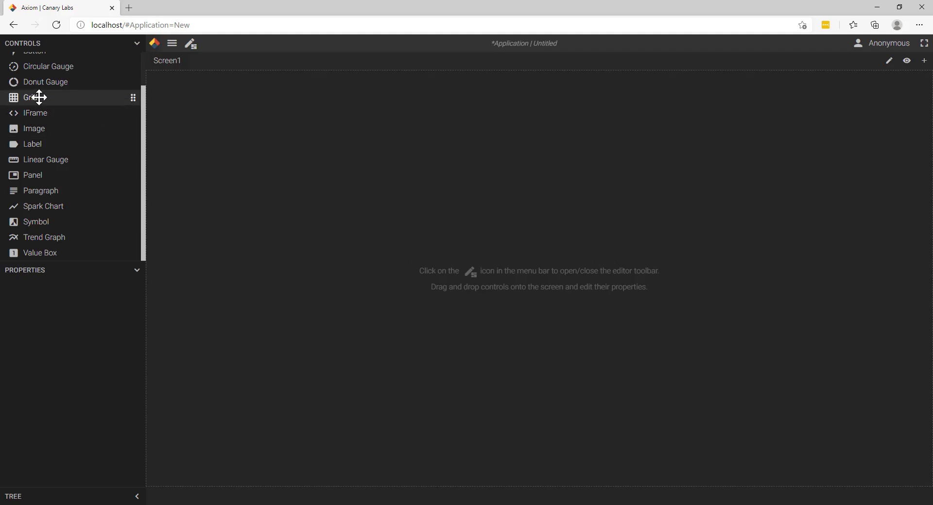
Place a Grid control on the empty screen and enlarge it to about 1,524 wide by 786 high
{"action": "left_click_drag", "start_coordinate": [39, 97], "coordinate": [252, 165]}
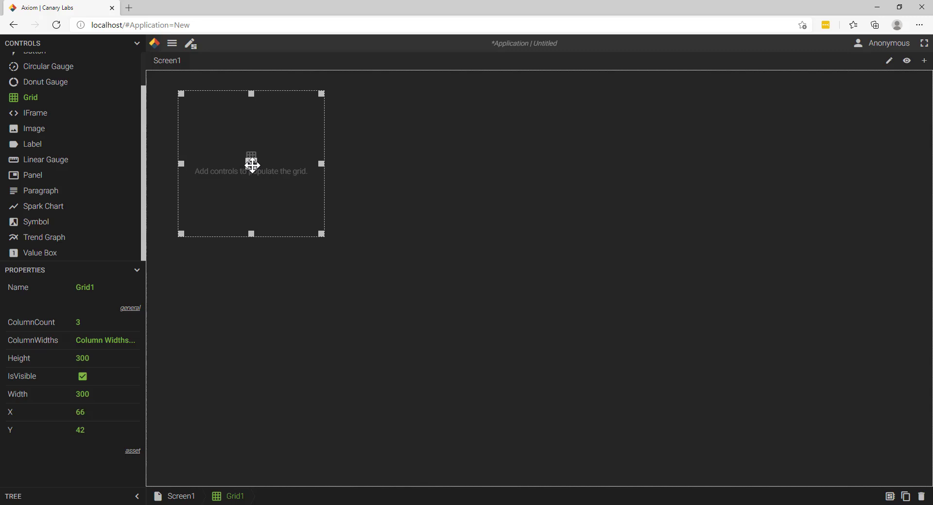
{"action": "left_click_drag", "start_coordinate": [321, 234], "coordinate": [649, 440]}
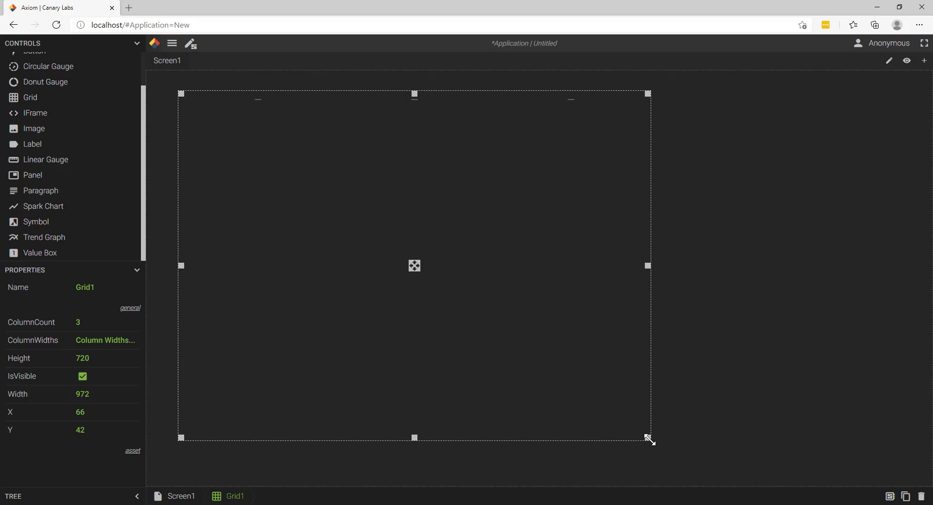
{"action": "left_click_drag", "start_coordinate": [649, 439], "coordinate": [920, 480]}
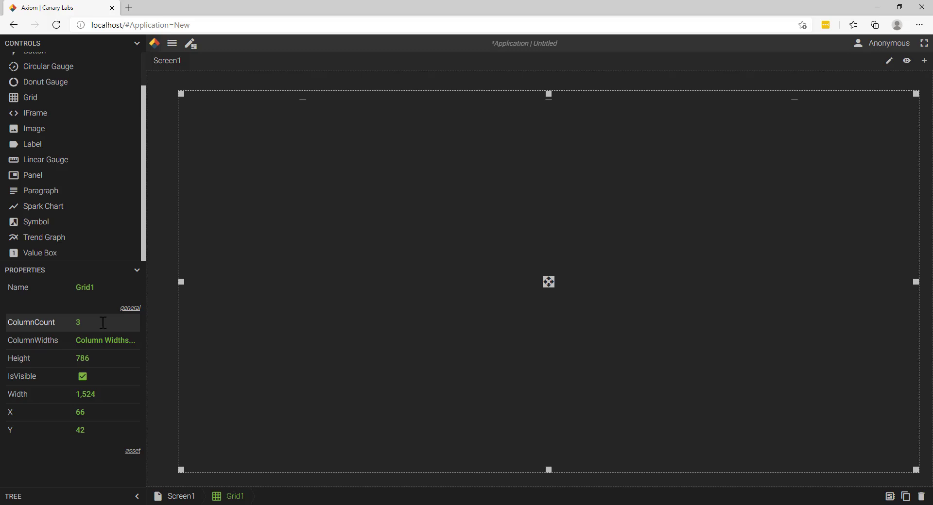
Set the grid's column count to 4 and the width of column 4 to 60%
{"action": "key", "text": "BackSpace"}
{"action": "type", "text": "4"}
{"action": "left_click", "coordinate": [102, 349]}
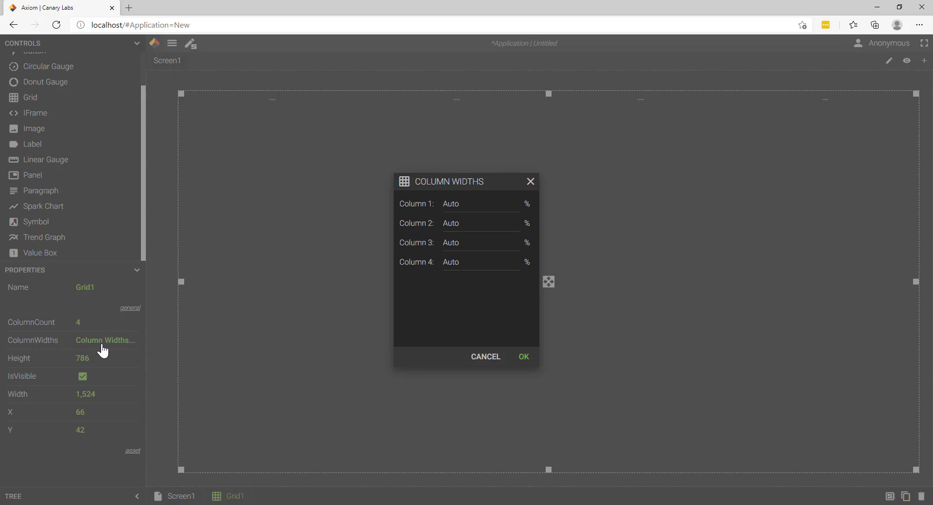
{"action": "left_click", "coordinate": [479, 262]}
{"action": "type", "text": "60"}
{"action": "left_click", "coordinate": [525, 356]}
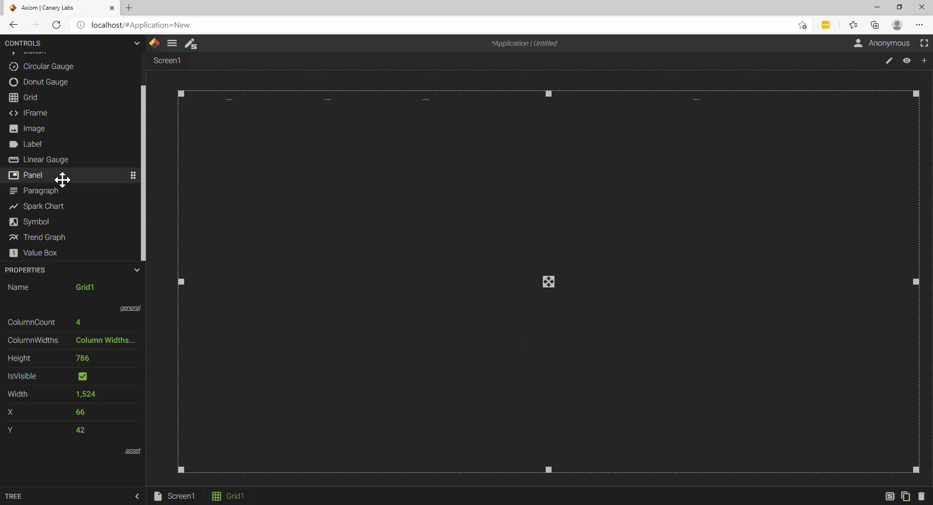
Add a Label to the grid's first cell and a Value Box to the second, sourced from the line 1 tag boiler 1.temperature
{"action": "left_click_drag", "start_coordinate": [91, 144], "coordinate": [206, 100]}
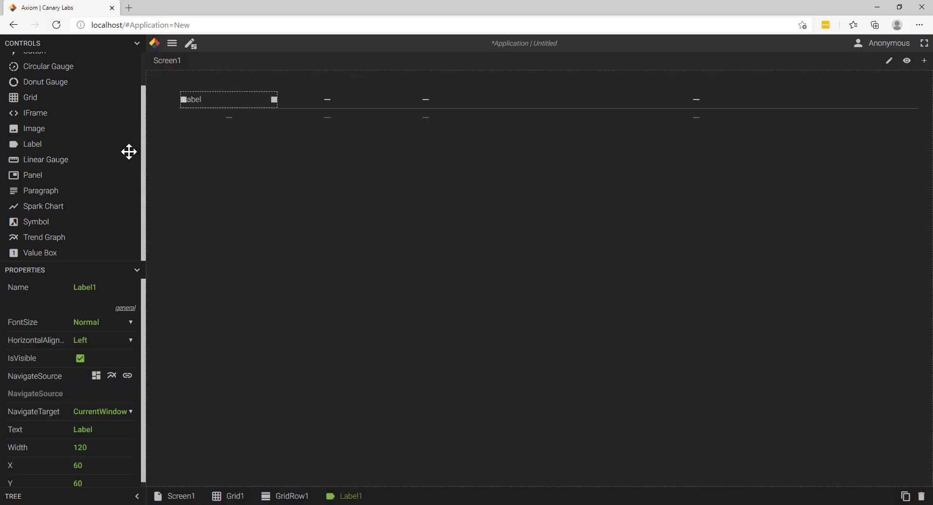
{"action": "left_click_drag", "start_coordinate": [46, 253], "coordinate": [310, 104]}
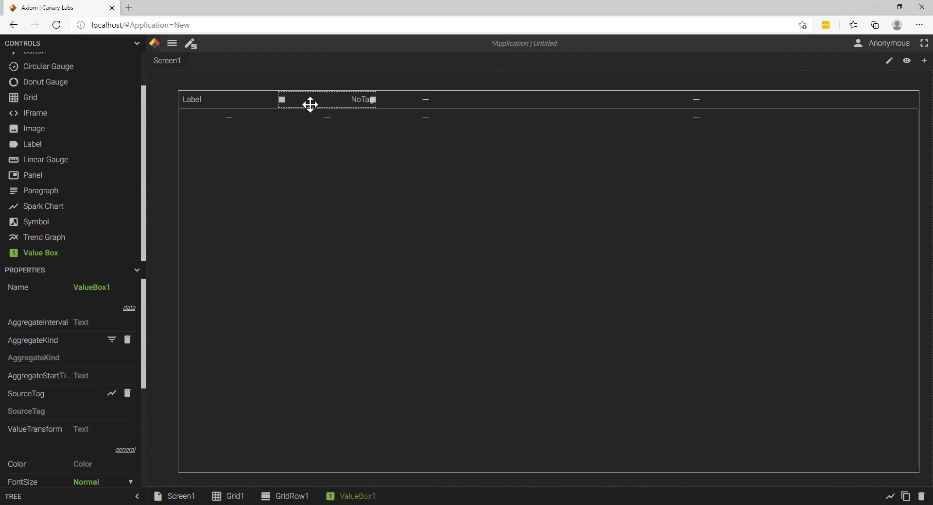
{"action": "double_click", "coordinate": [315, 98]}
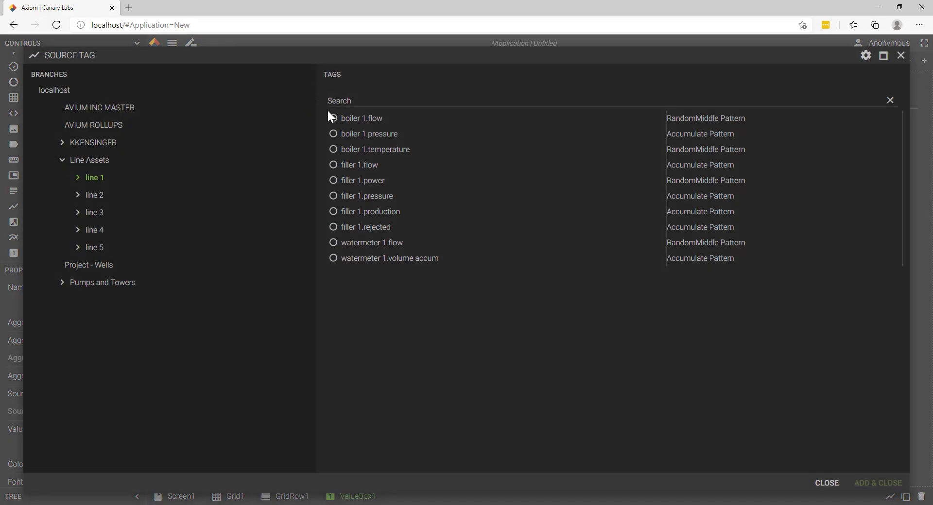
{"action": "left_click", "coordinate": [333, 150]}
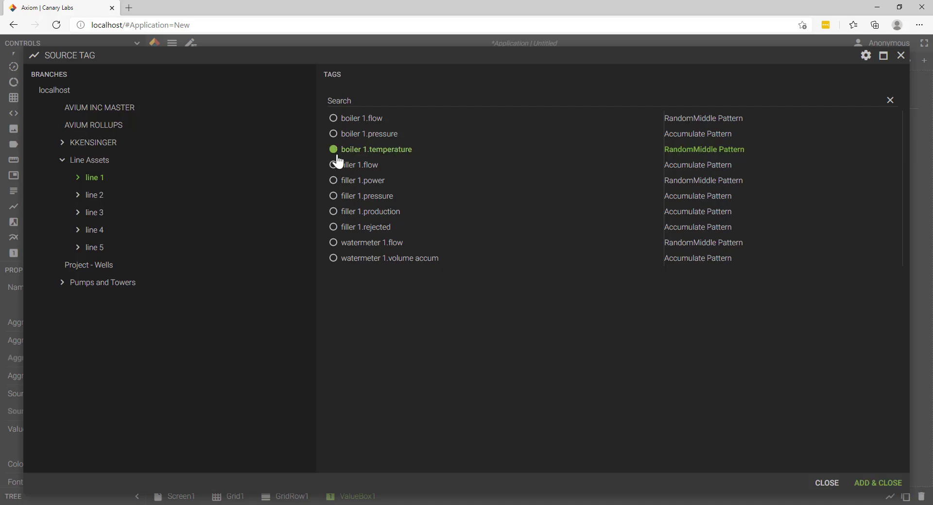
{"action": "left_click", "coordinate": [873, 484]}
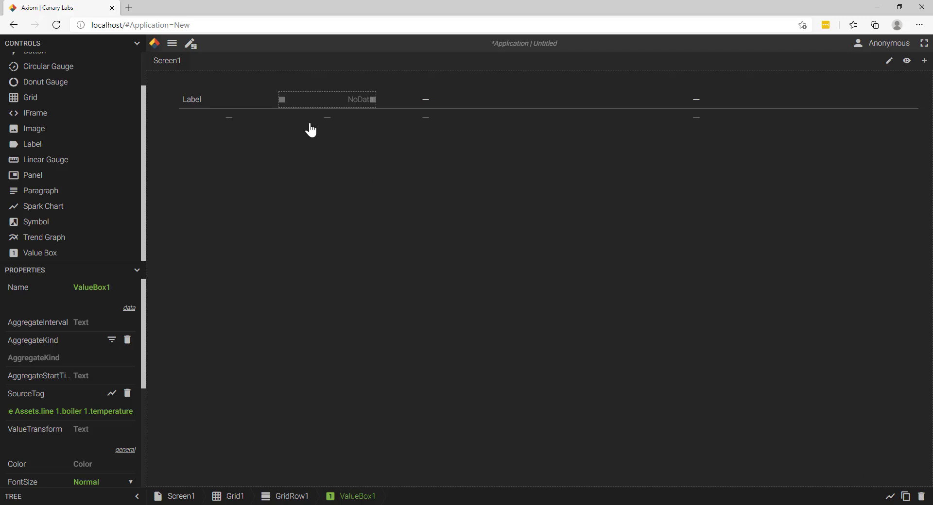
Add a Donut Gauge to the third cell of the grid row and link it to the boiler 1.temperature tag
{"action": "left_click_drag", "start_coordinate": [54, 81], "coordinate": [446, 103]}
{"action": "double_click", "coordinate": [447, 104]}
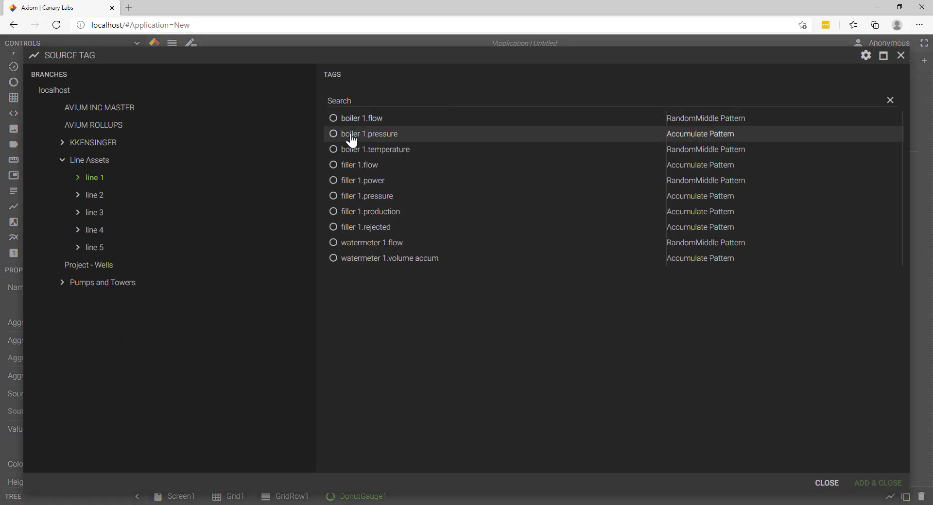
{"action": "left_click", "coordinate": [334, 149]}
{"action": "left_click", "coordinate": [870, 483]}
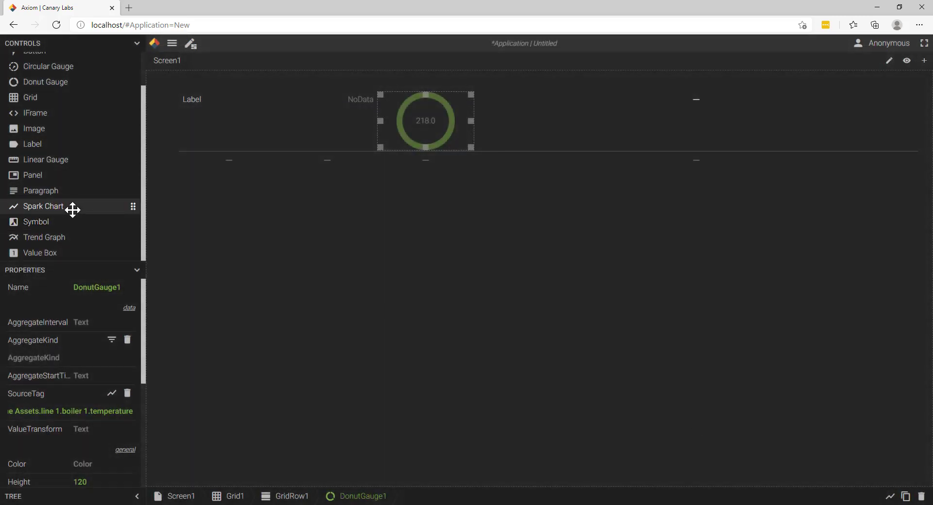
Add a Spark Chart to the fourth cell of the grid row and link it to the boiler 1.temperature tag
{"action": "left_click_drag", "start_coordinate": [67, 206], "coordinate": [691, 108]}
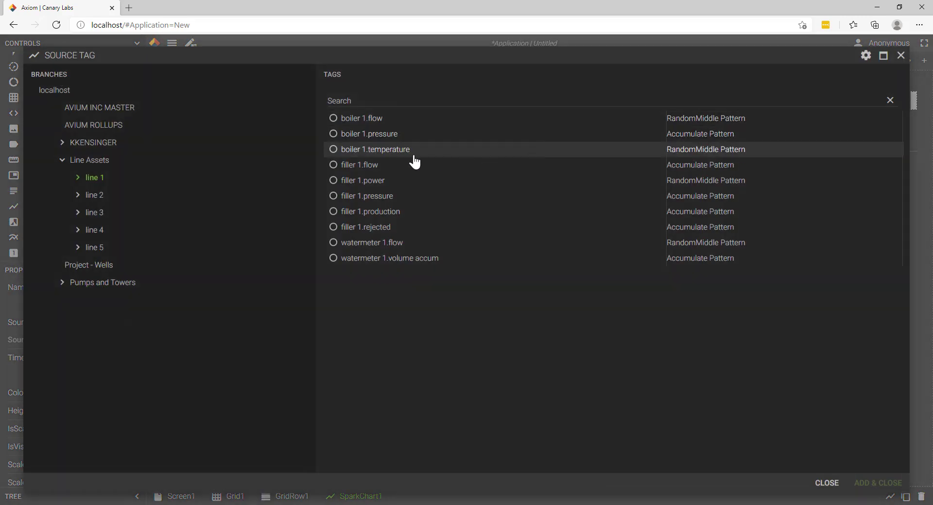
{"action": "left_click", "coordinate": [333, 150]}
{"action": "left_click", "coordinate": [870, 483]}
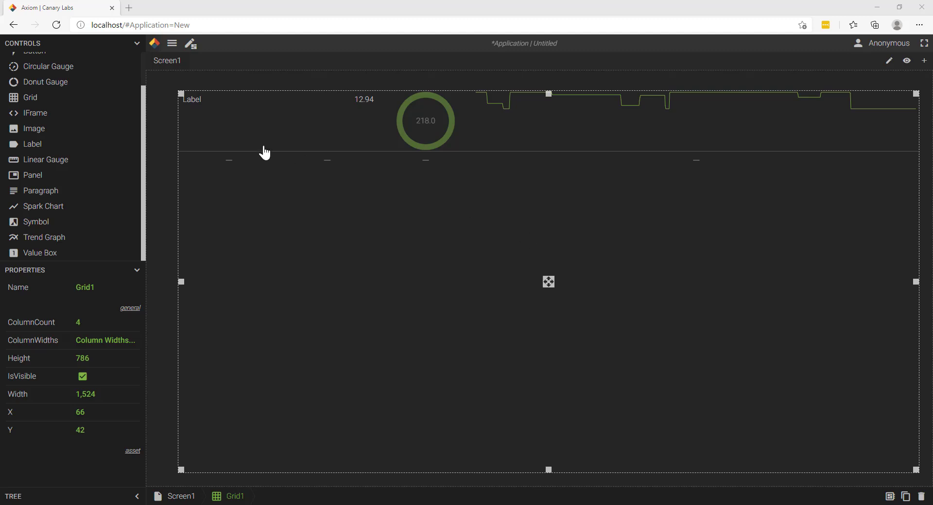
Change the text of the label in the first grid cell to Temperature
{"action": "left_click", "coordinate": [205, 104]}
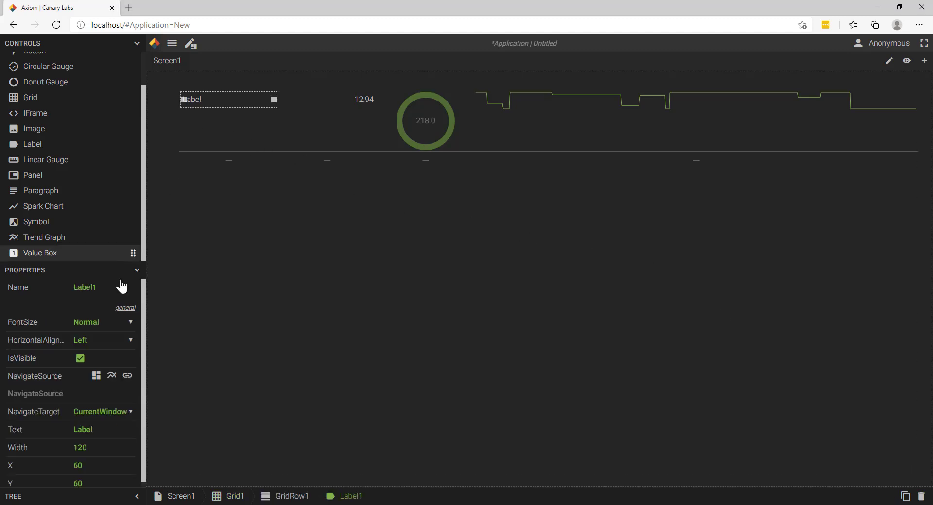
{"action": "left_click", "coordinate": [101, 426]}
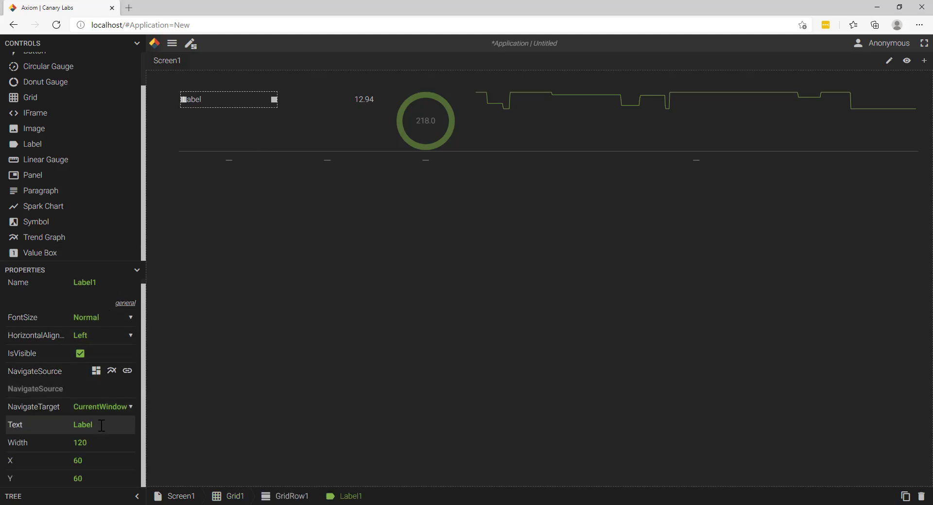
{"action": "key", "text": "BackSpace"}
{"action": "key", "text": "BackSpace"}
{"action": "key", "text": "BackSpace"}
{"action": "key", "text": "BackSpace"}
{"action": "key", "text": "BackSpace"}
{"action": "type", "text": "Temperature"}
{"action": "key", "text": "Return"}
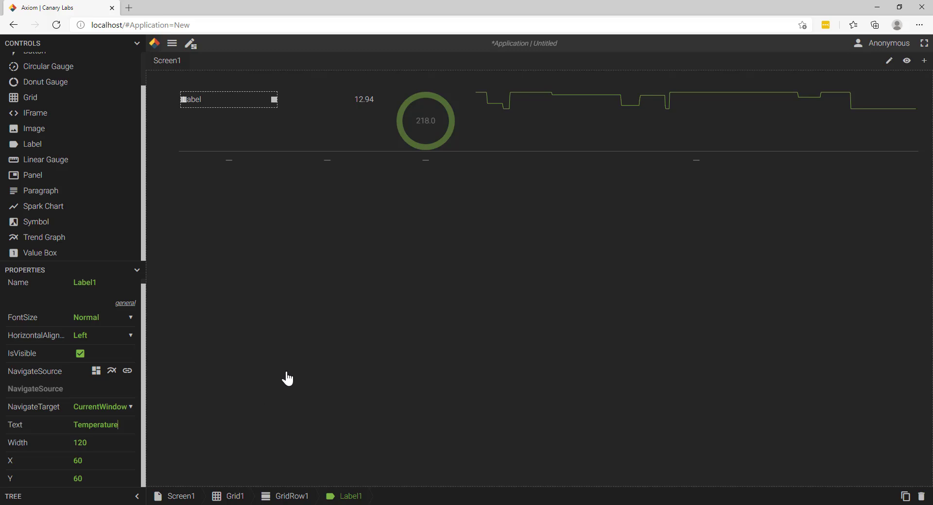
{"action": "left_click", "coordinate": [287, 379]}
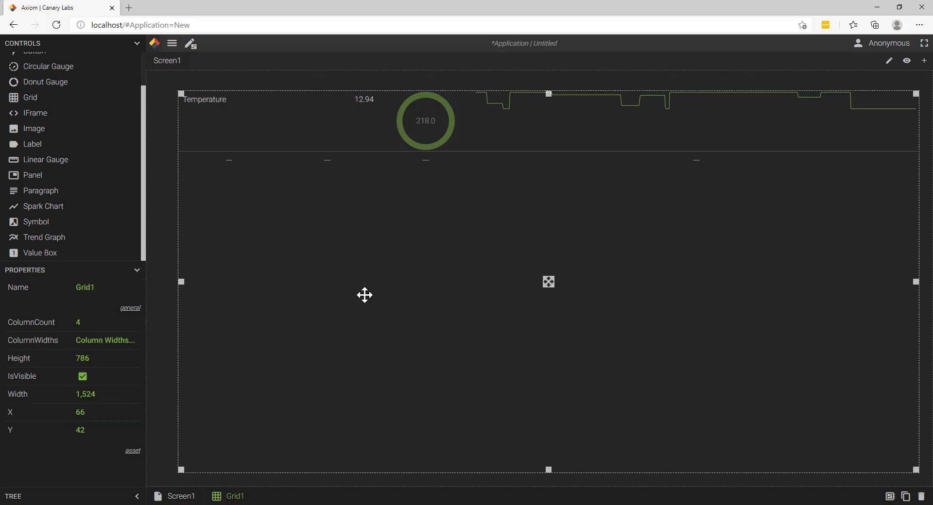
Set the donut gauge's ScaleMax to 300
{"action": "left_click", "coordinate": [407, 127]}
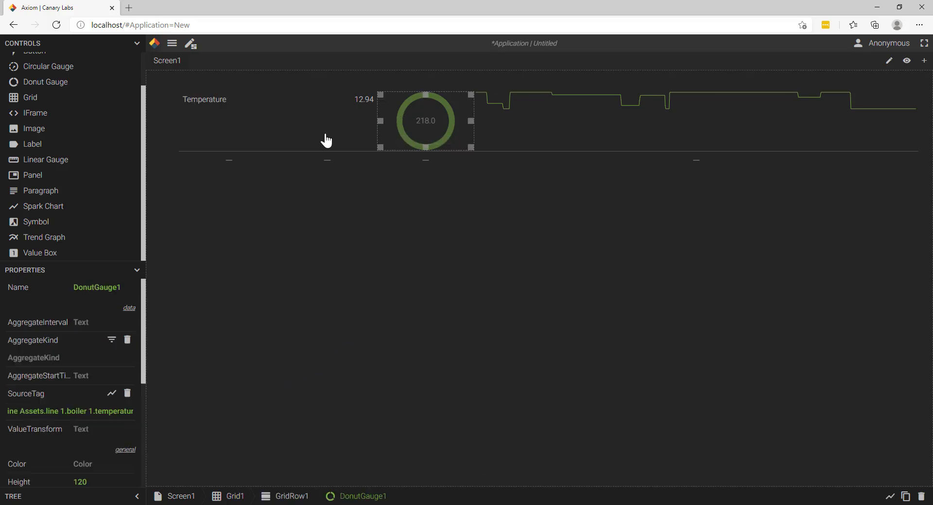
{"action": "scroll", "coordinate": [92, 413], "scroll_direction": "down", "scroll_amount": 4}
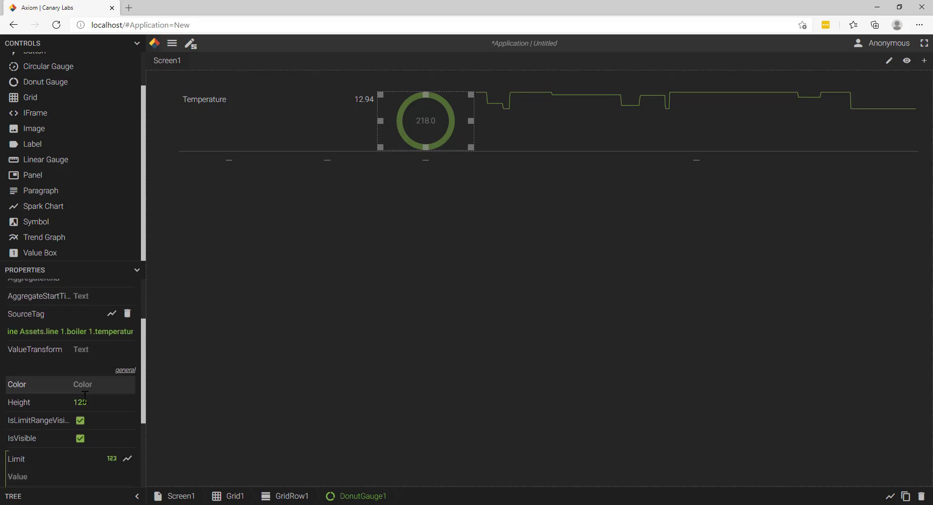
{"action": "left_click", "coordinate": [99, 439]}
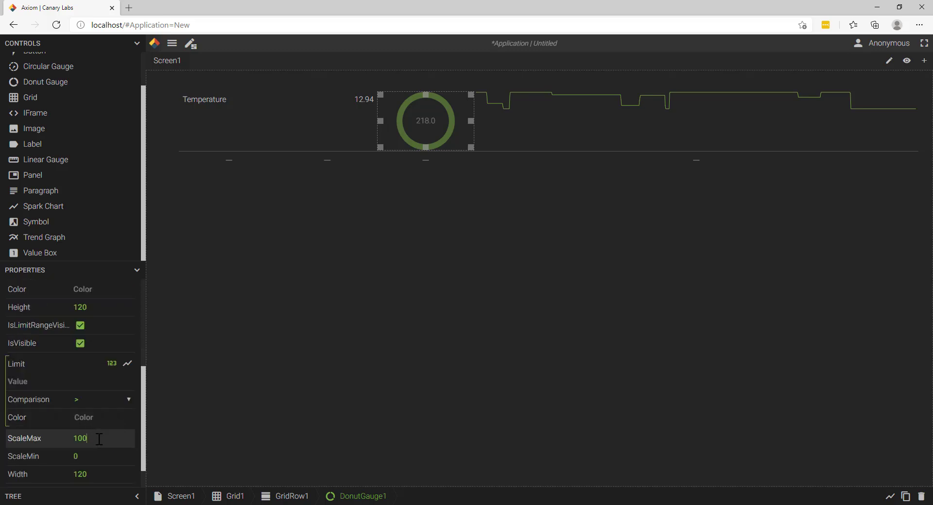
{"action": "key", "text": "BackSpace"}
{"action": "key", "text": "BackSpace"}
{"action": "key", "text": "BackSpace"}
{"action": "type", "text": "300"}
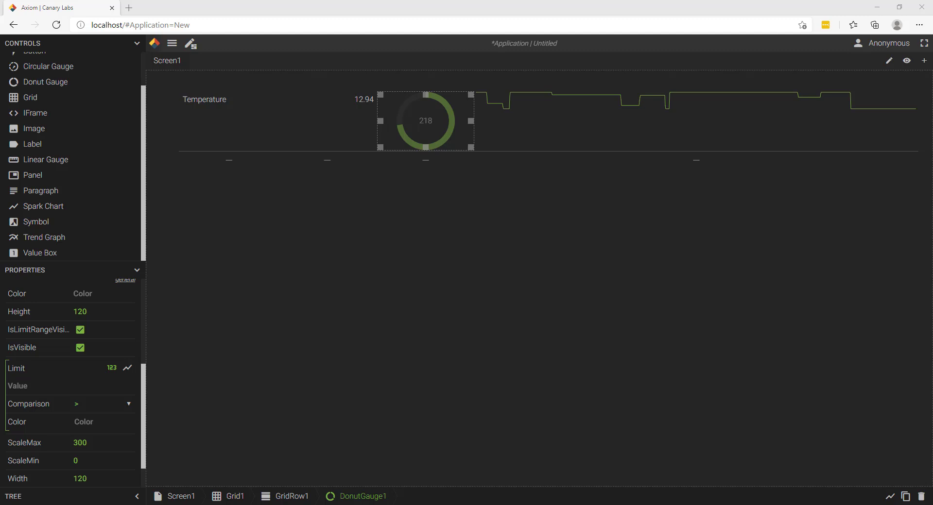
Duplicate the populated Temperature grid row three times to make four identical rows
{"action": "left_click", "coordinate": [297, 496]}
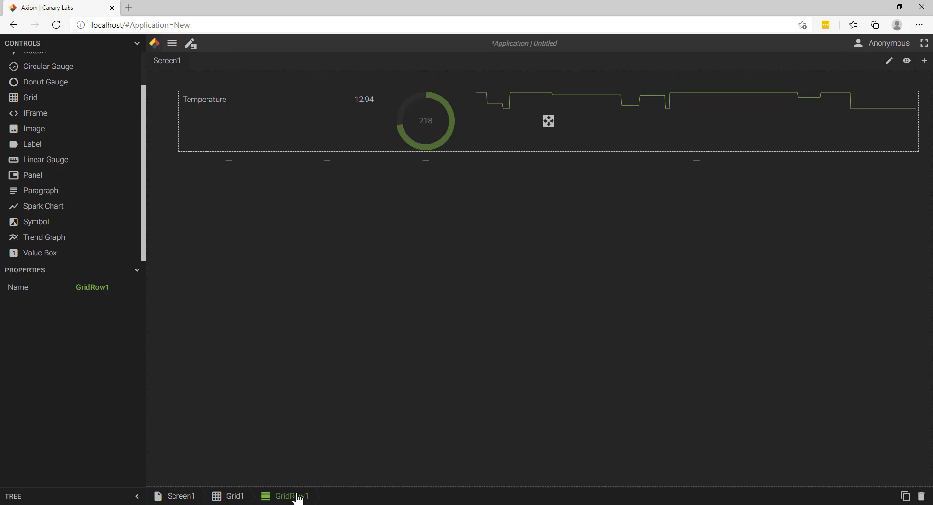
{"action": "key", "text": "ctrl+d"}
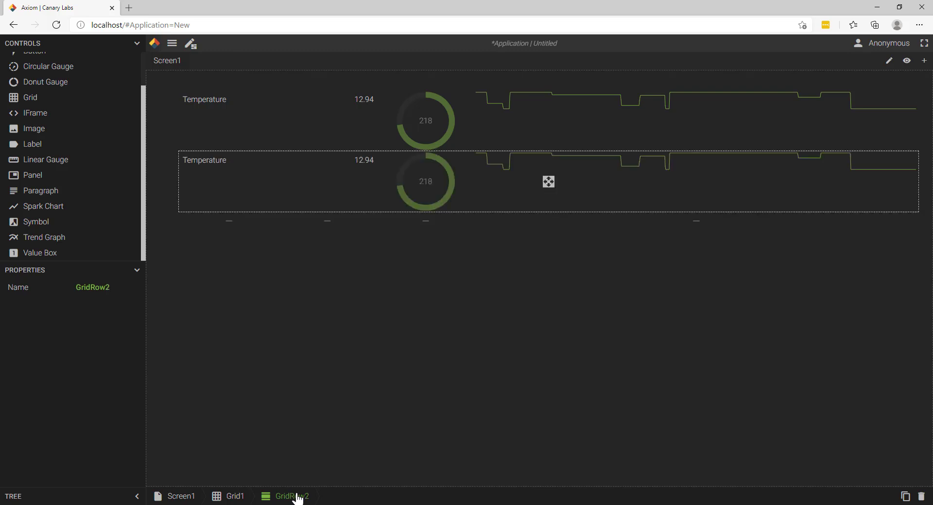
{"action": "key", "text": "ctrl+d"}
{"action": "key", "text": "ctrl+d"}
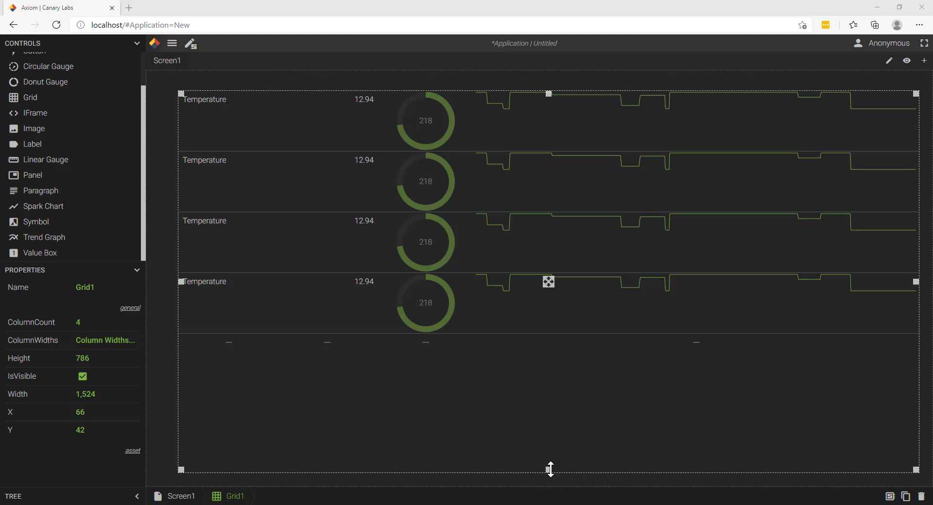
Shrink the grid's height to about 246 and check that its rows scroll inside the smaller frame
{"action": "left_click_drag", "start_coordinate": [550, 469], "coordinate": [534, 217]}
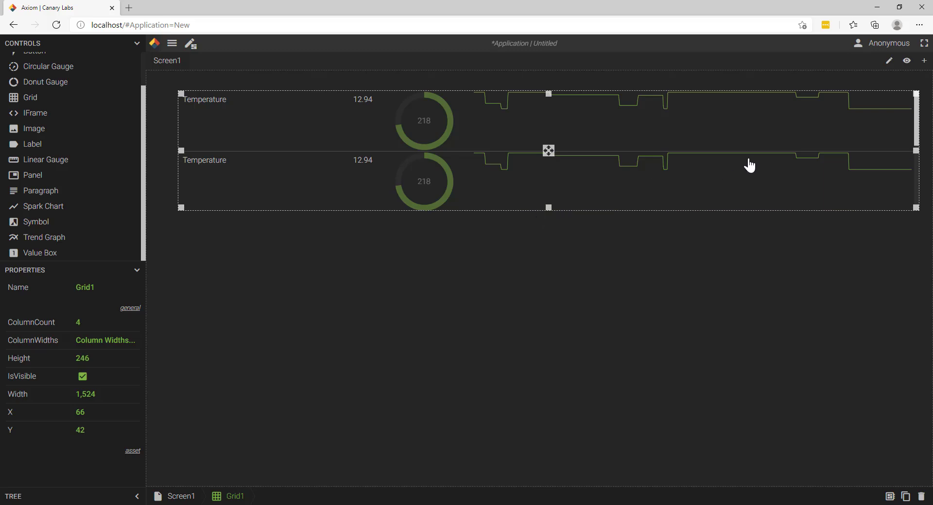
{"action": "scroll", "coordinate": [912, 120], "scroll_direction": "down", "scroll_amount": 2}
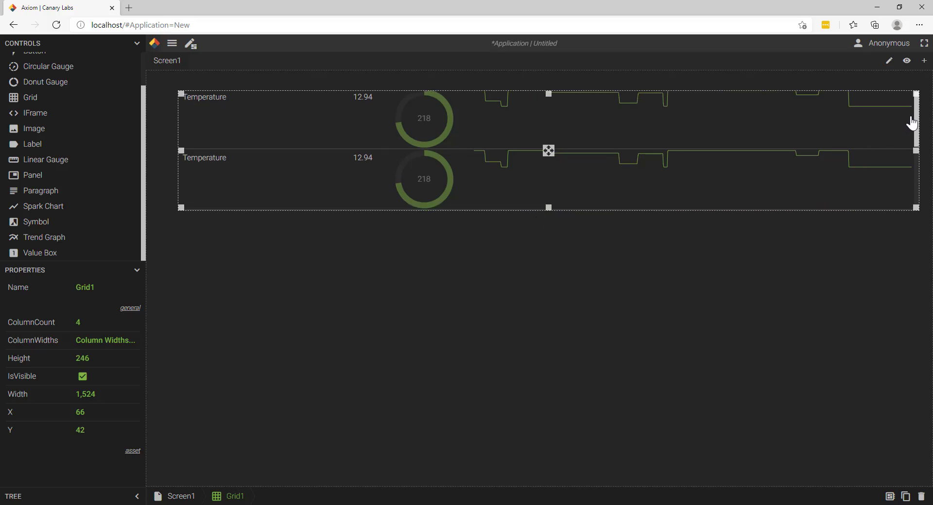
{"action": "scroll", "coordinate": [899, 150], "scroll_direction": "down", "scroll_amount": 1}
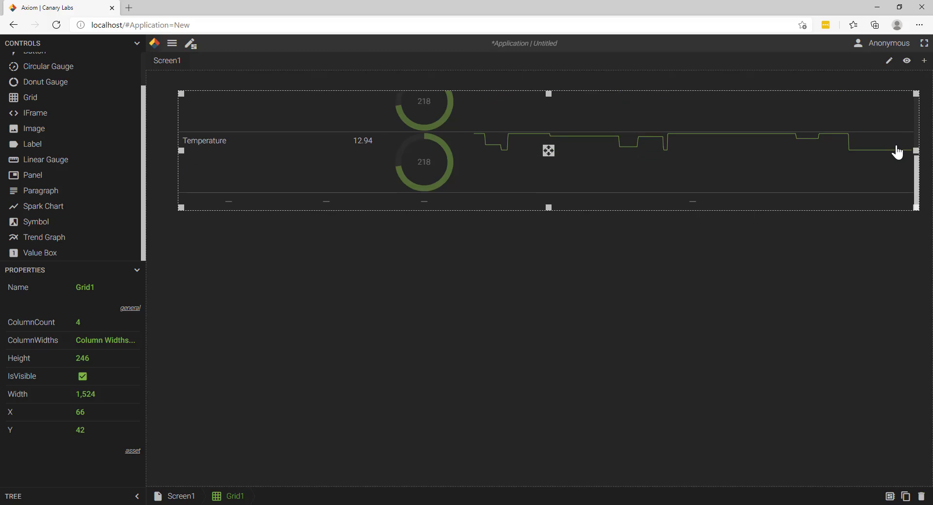